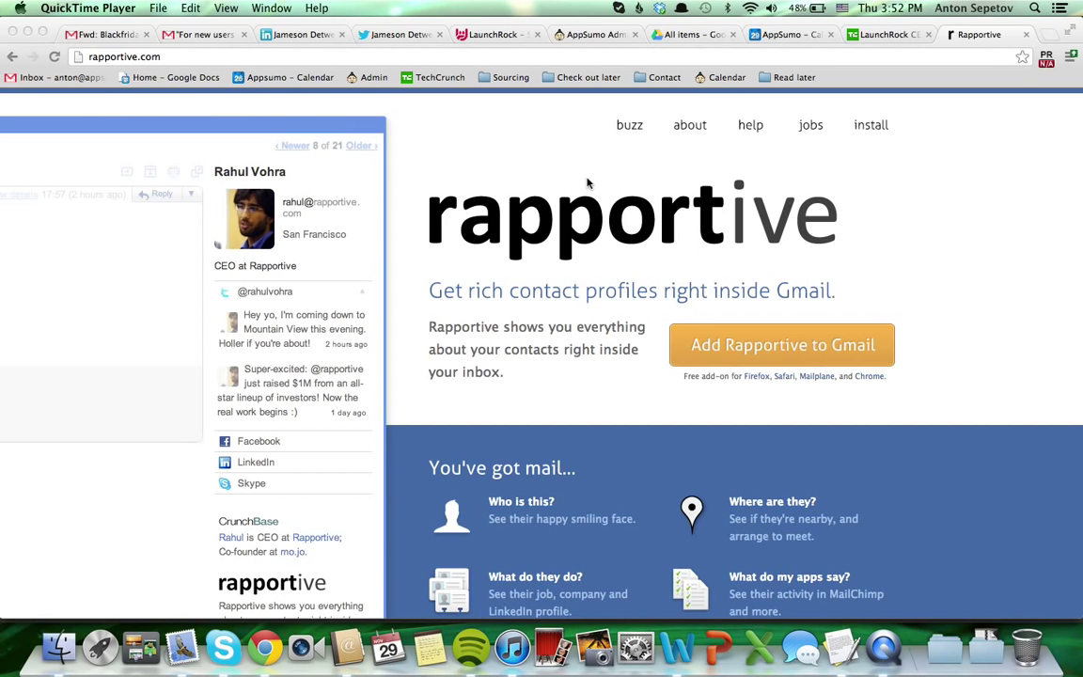
Switch to the tab with the forwarded Blackfriday Treehouse email
click(120, 36)
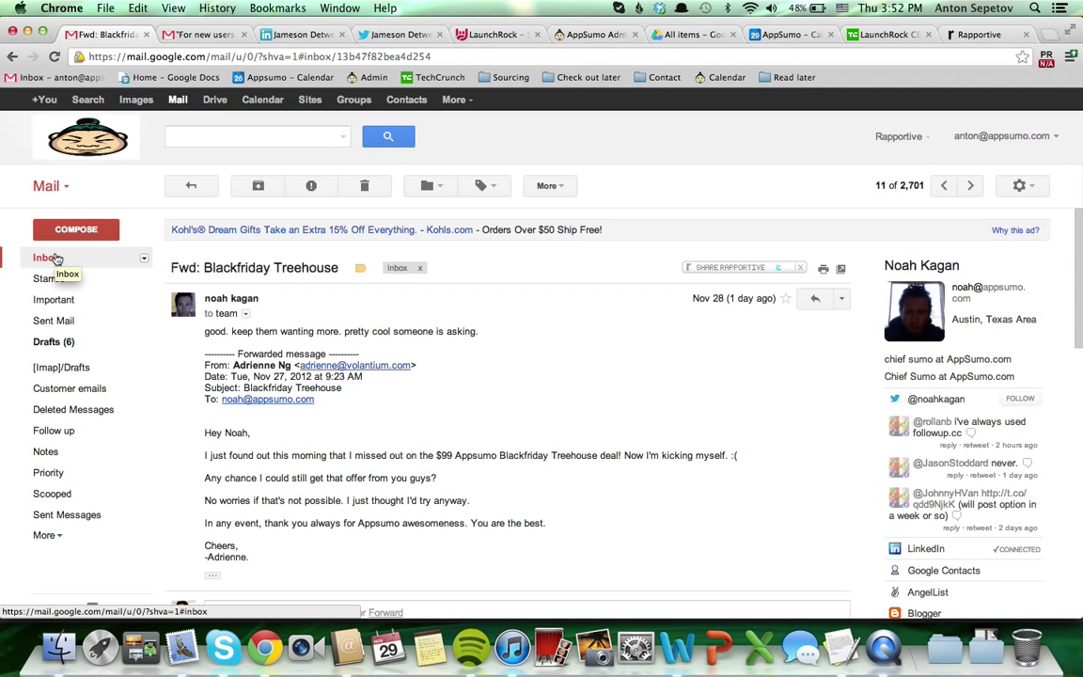
click(204, 35)
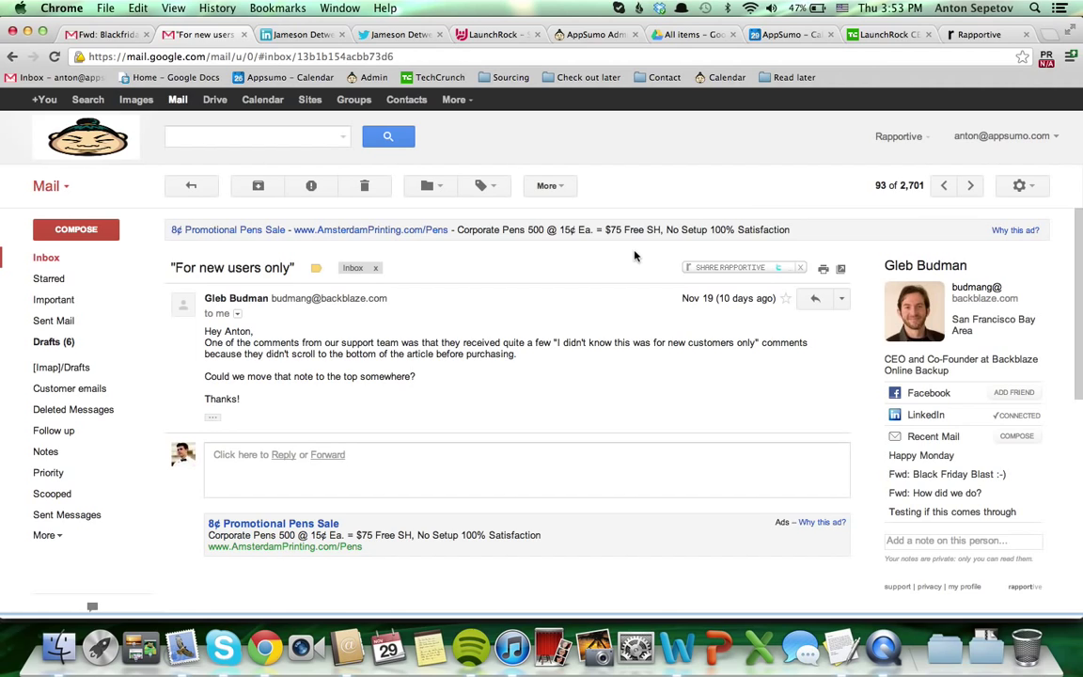
Skim the TechCrunch LaunchRock revamp article from the top, then return to Gmail
click(879, 34)
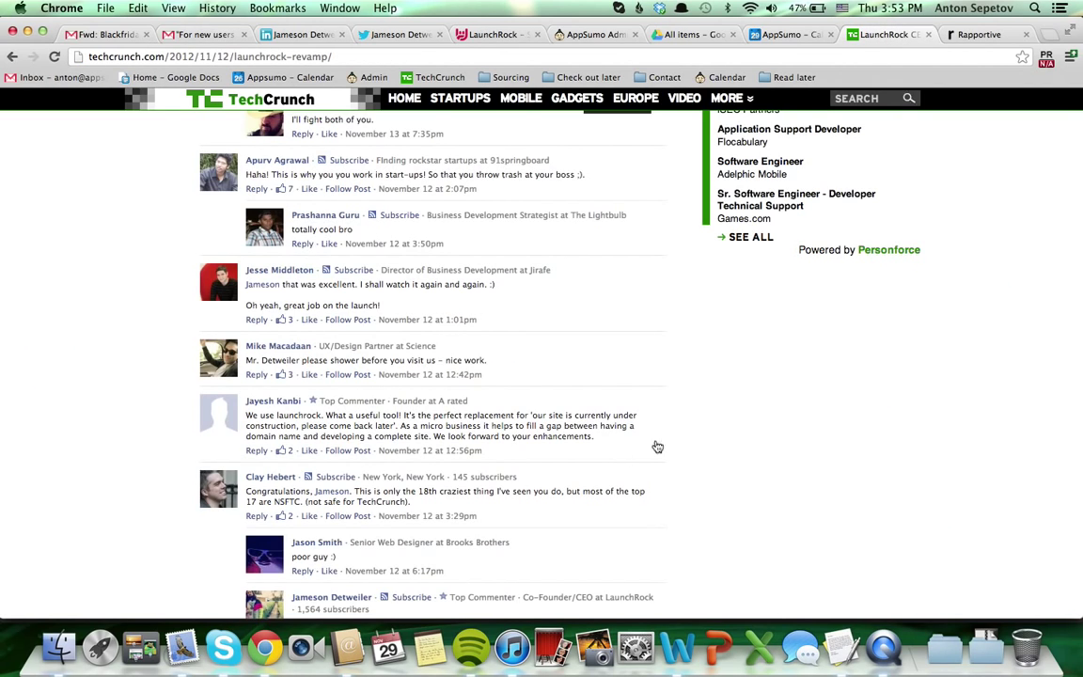
scroll(657, 447, up, 5)
scroll(610, 456, up, 10)
scroll(610, 456, up, 5)
scroll(610, 458, up, 5)
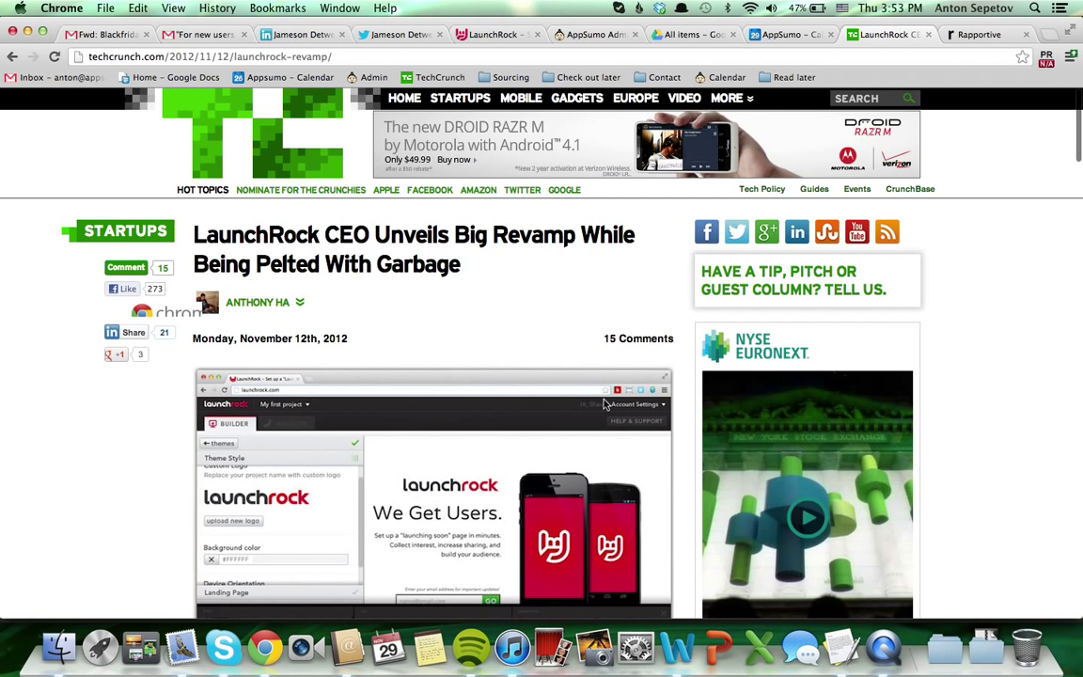
scroll(606, 404, down, 5)
scroll(607, 404, down, 4)
scroll(604, 401, down, 5)
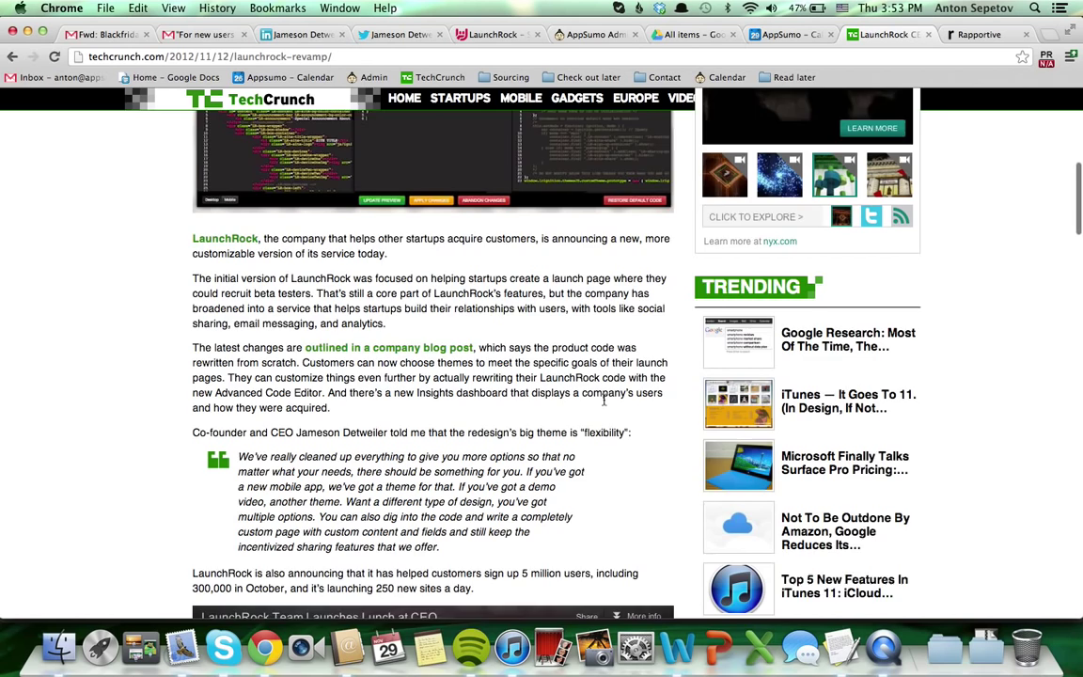
scroll(604, 401, down, 2)
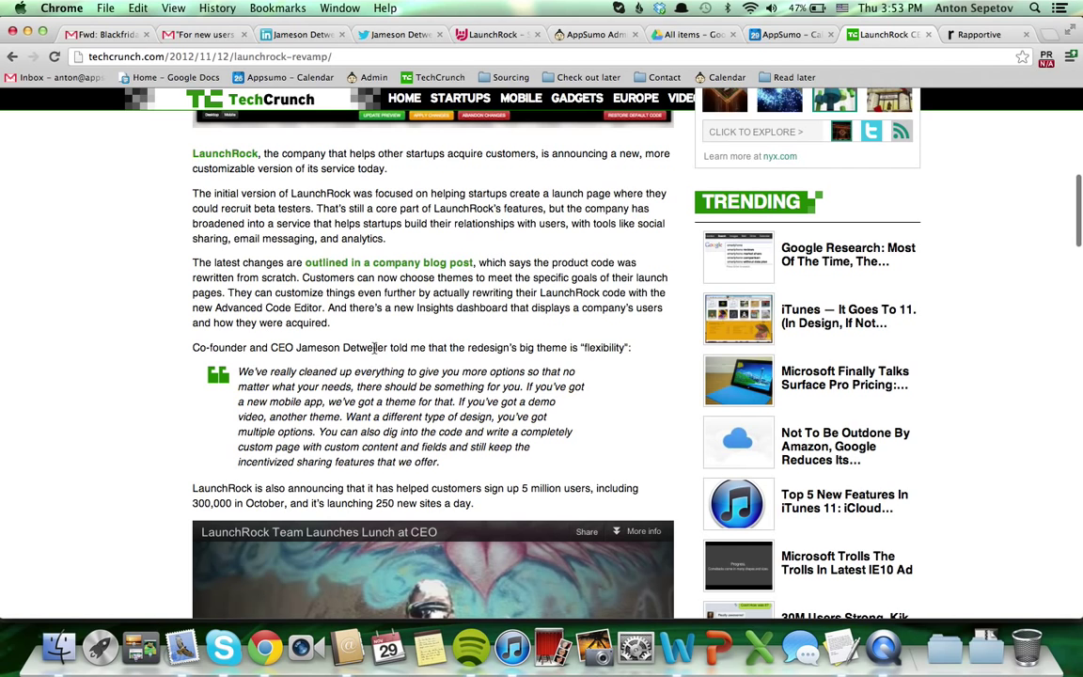
key(super+1)
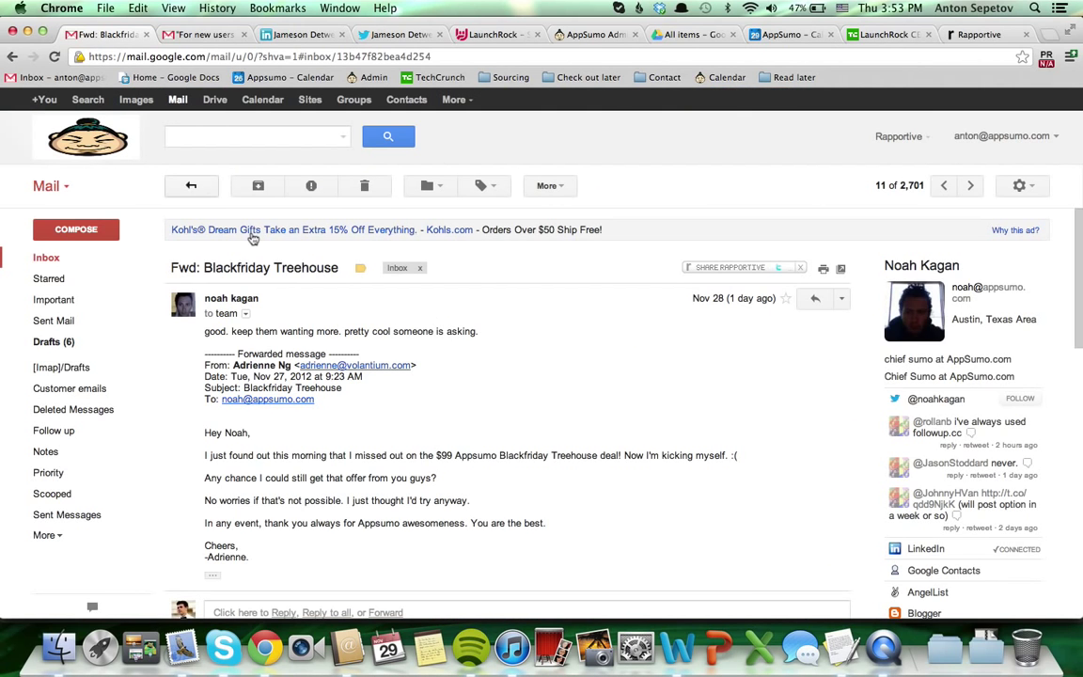
Start a new message addressed to the recipient's full launchrock.com e-mail address
click(78, 230)
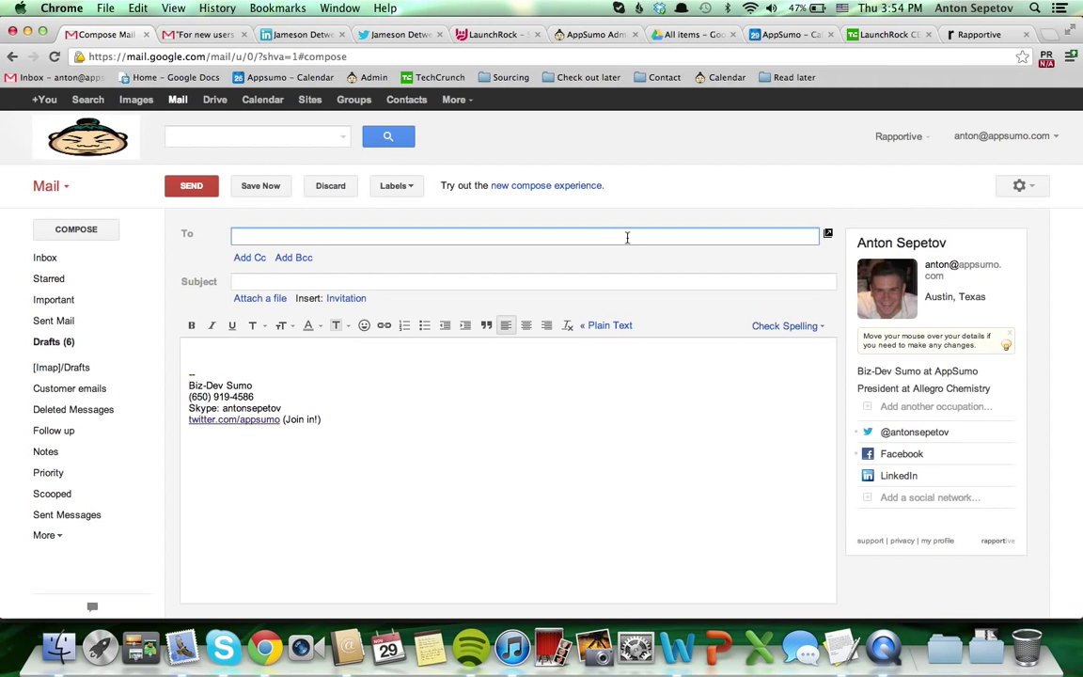
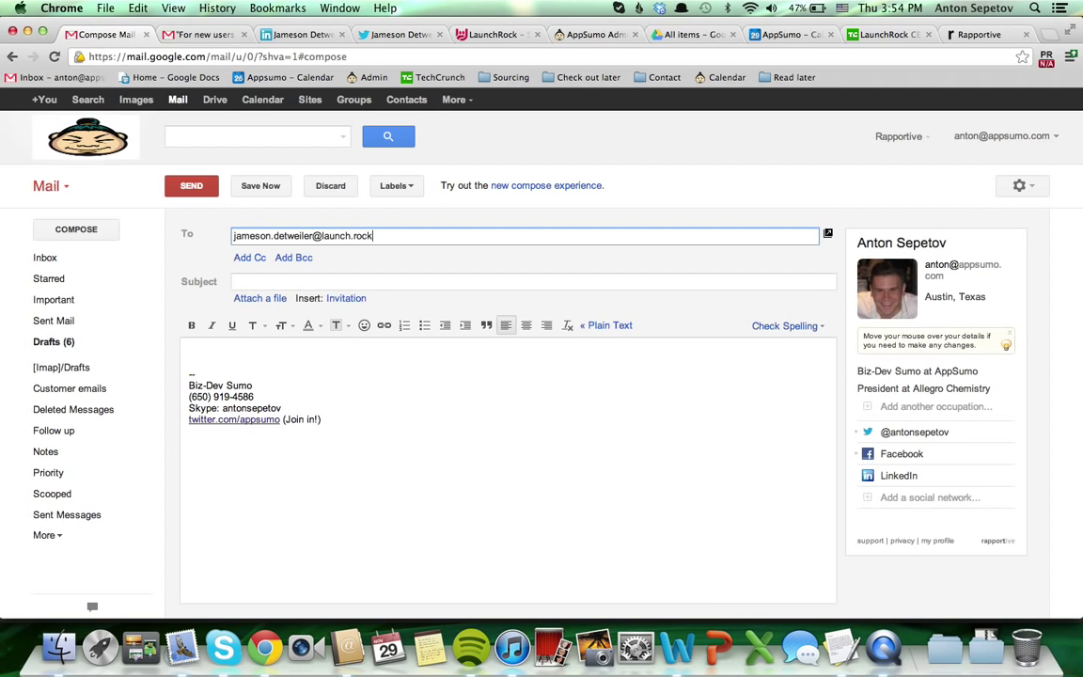
key(Tab)
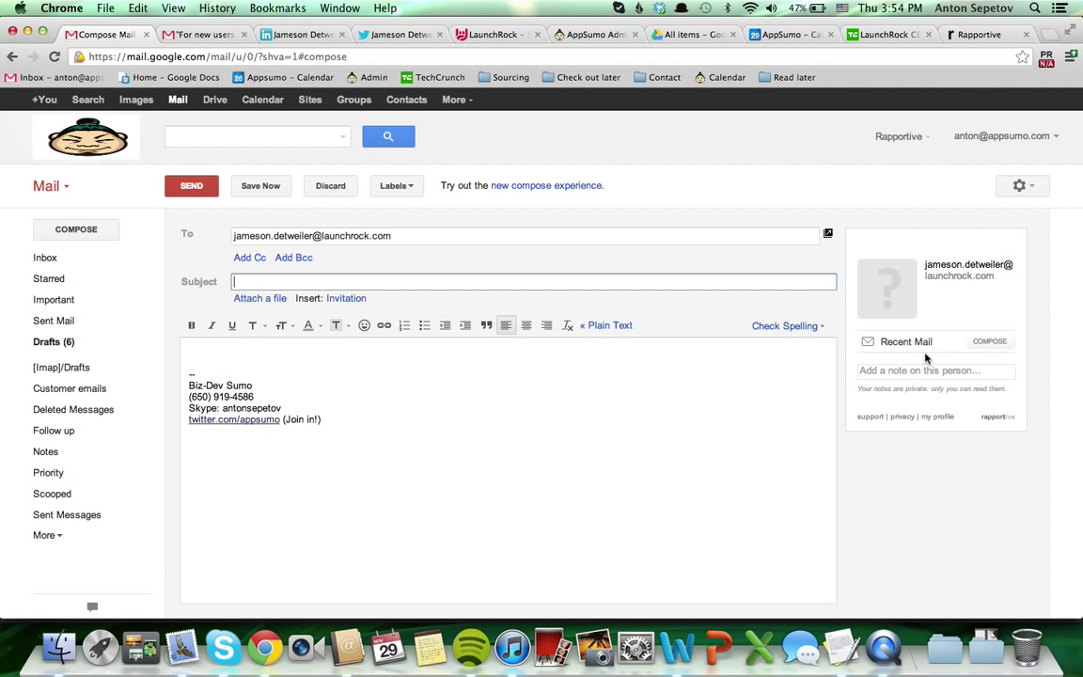
Shorten the recipient address by removing the dot and surname, leaving the short form
click(274, 236)
key(BackSpace)
key(Tab)
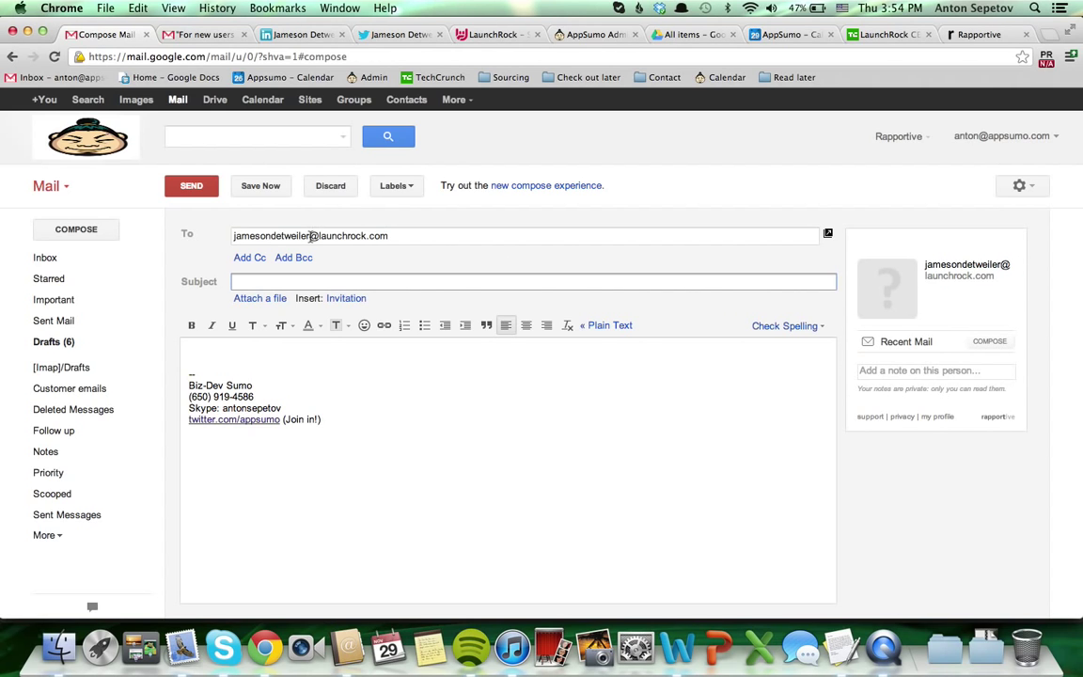
drag(310, 236, 271, 237)
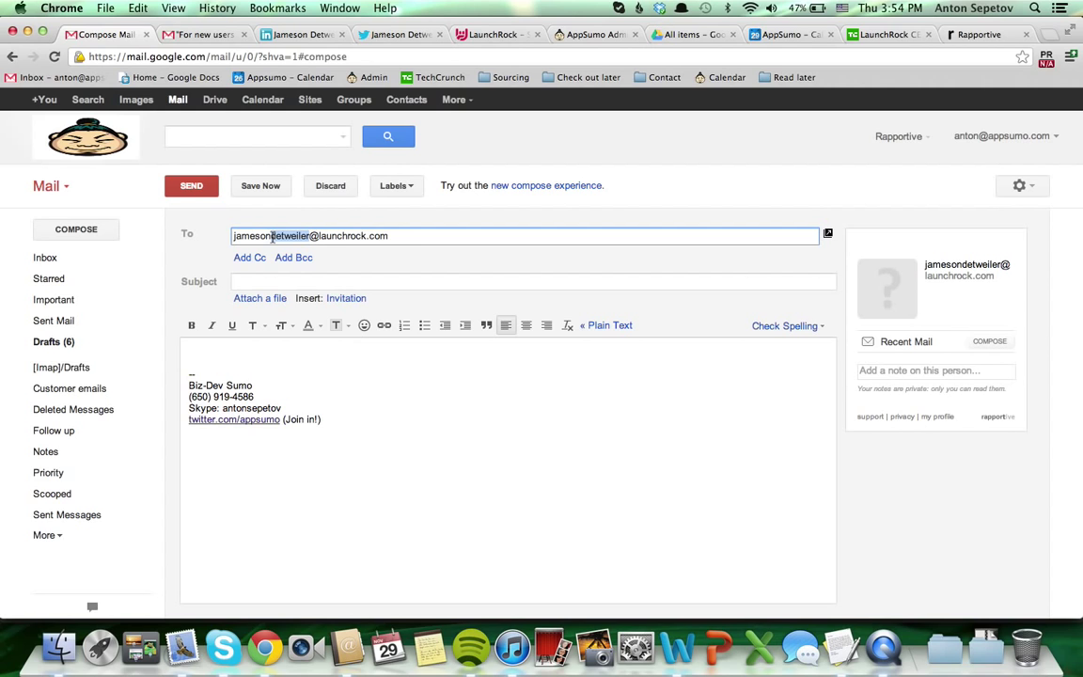
key(BackSpace)
key(Tab)
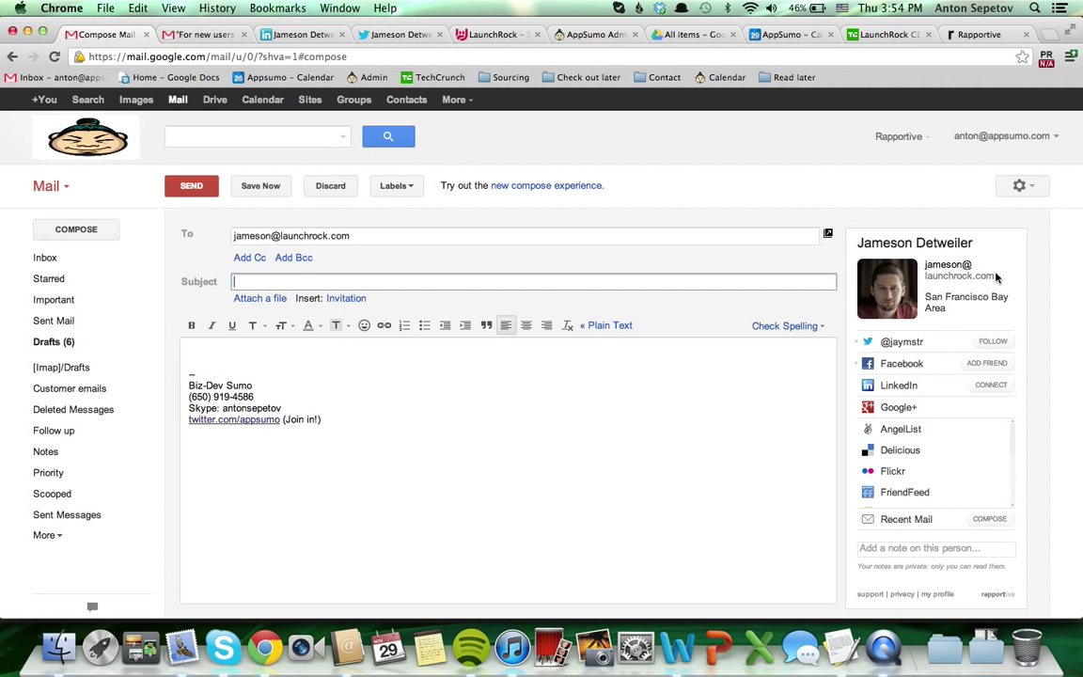
Type 'AppSumo' as the subject, dismiss the old-subject suggestion, and show the recipient's tweets
text(A)
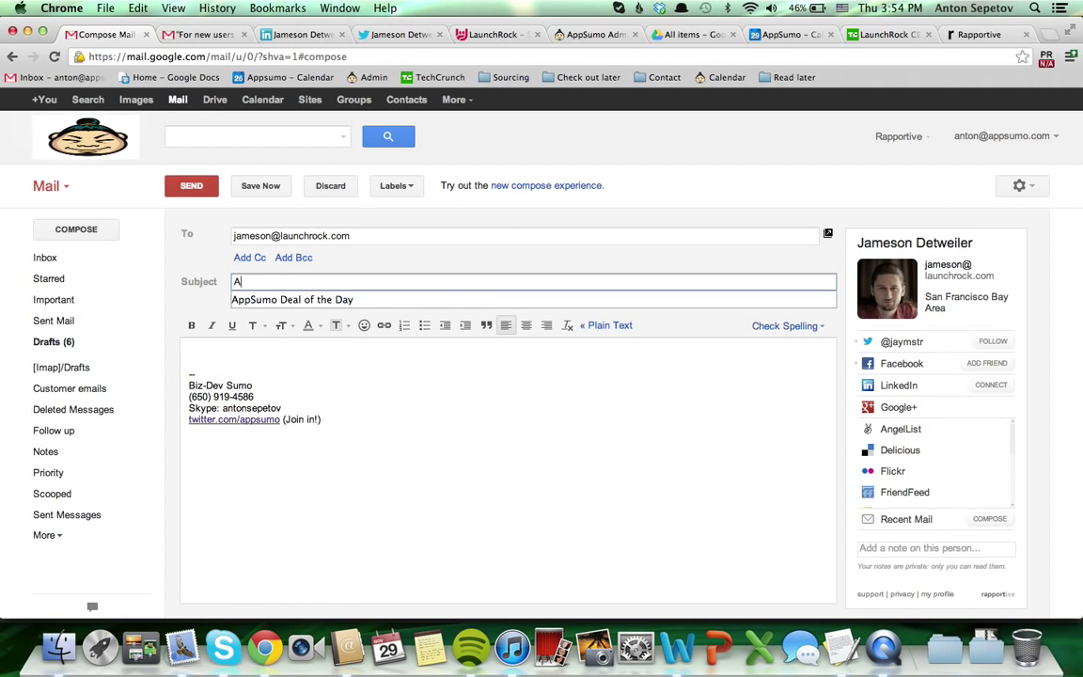
text(ppSumo)
key(Down)
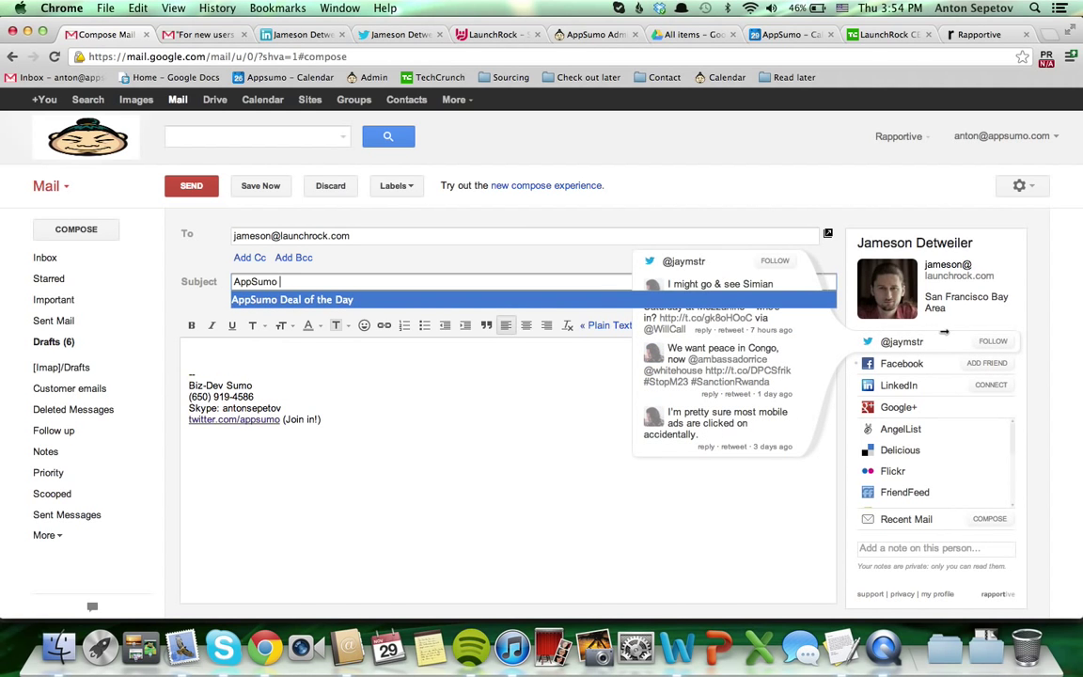
key(Escape)
click(898, 342)
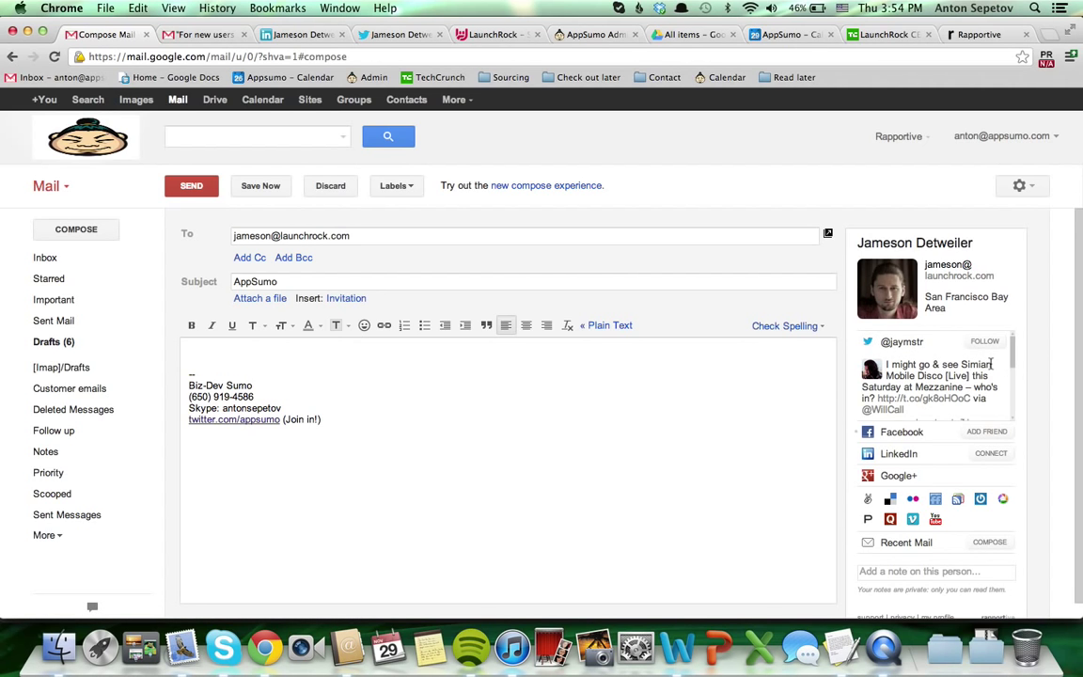
Complete the subject 'AppSumo + Launchrock' and start the body with a greeting to the recipient
click(376, 280)
text(+ )
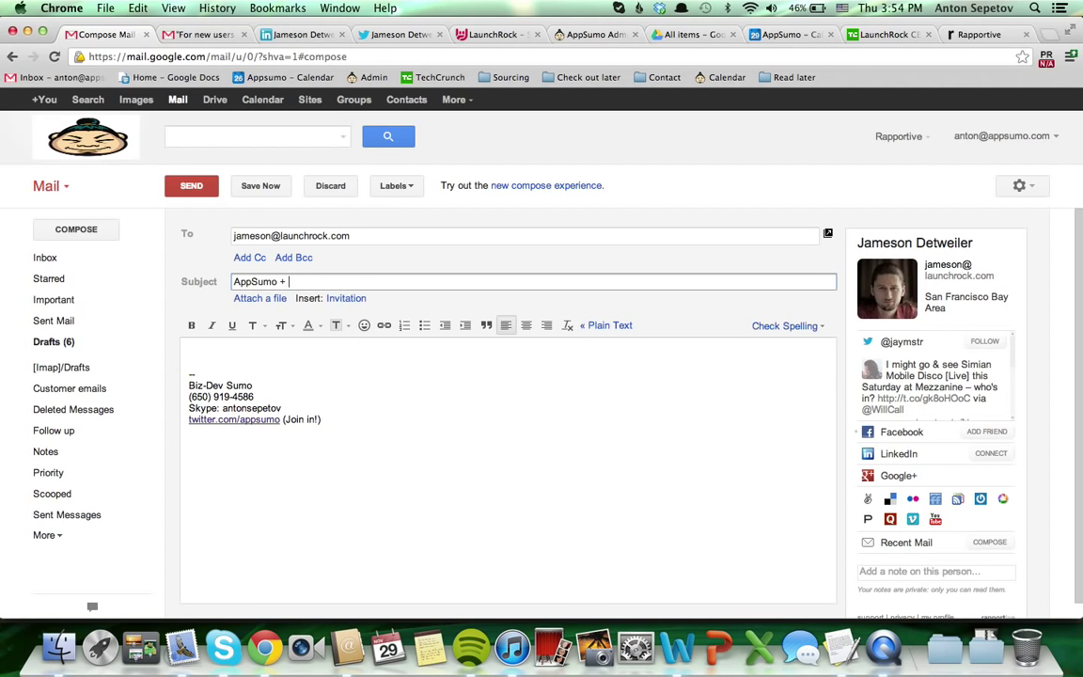
text(Luan)
key(BackSpace)
key(BackSpace)
key(BackSpace)
text(aunch)
text(rock)
key(Tab)
text(Hey Jam)
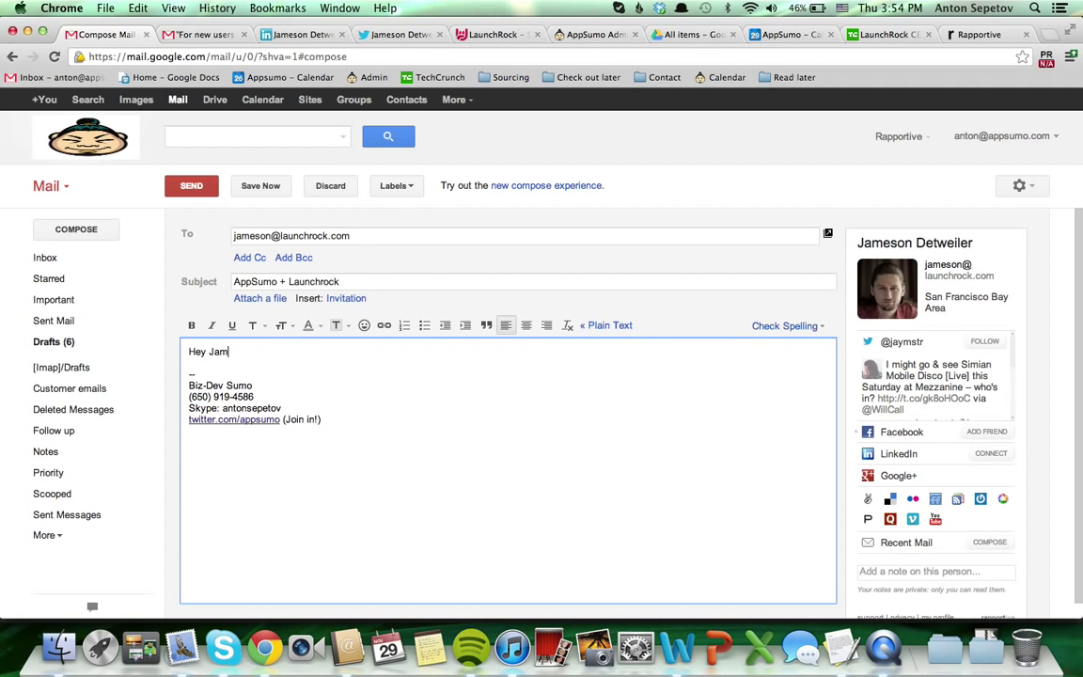
text(eson,)
key(Return)
key(Return)
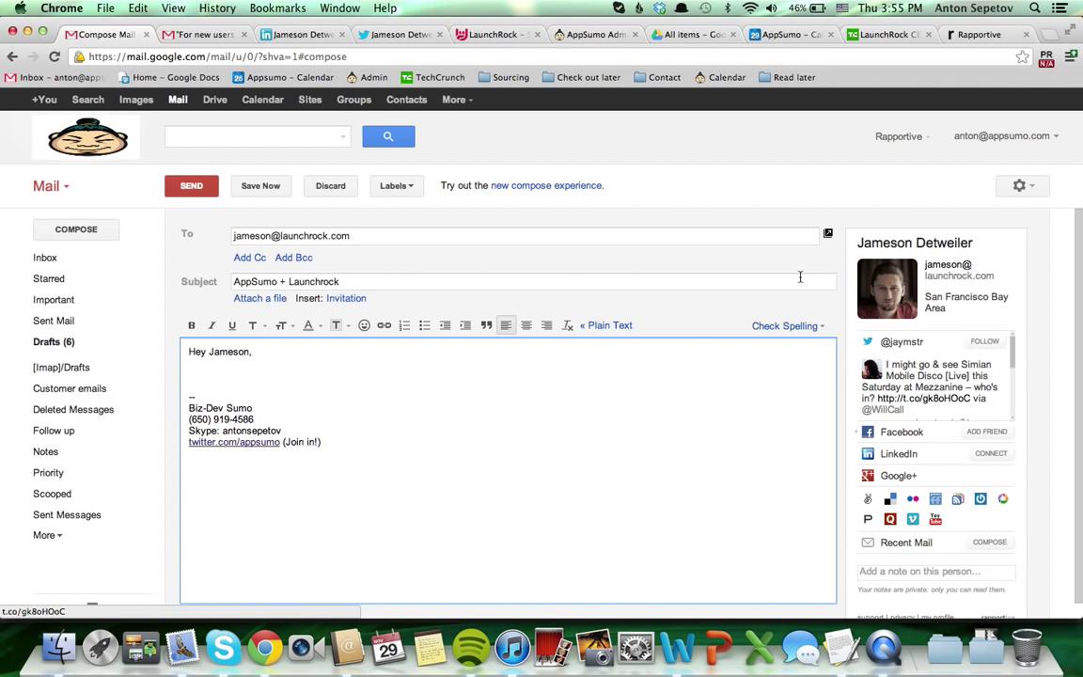
Switch back to the Rapportive home page tab
click(982, 35)
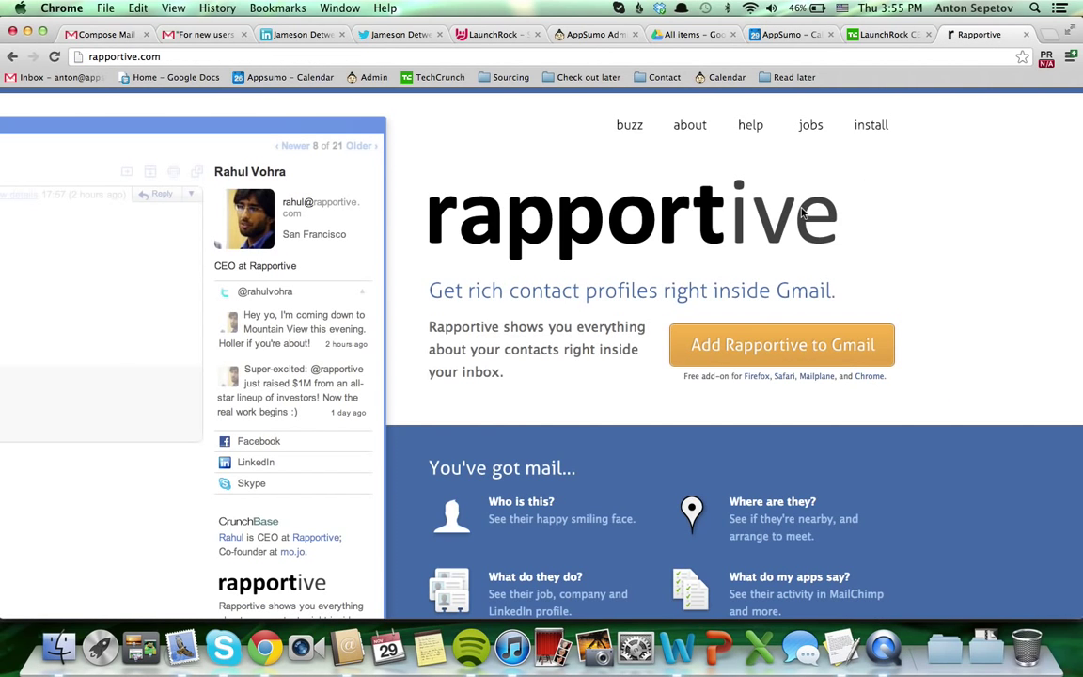